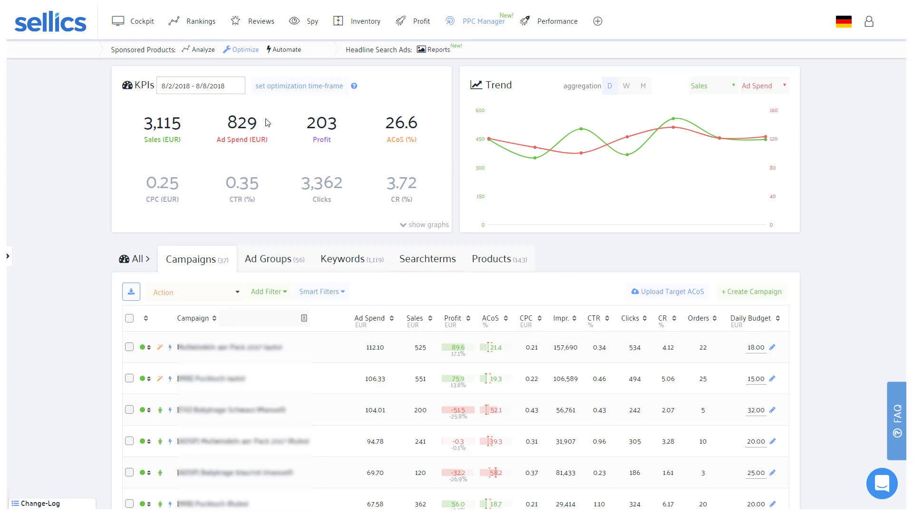
# Open the KPI date picker and dismiss it unchanged, keeping 8/2/2018 – 8/8/2018
pyautogui.click(226, 92)
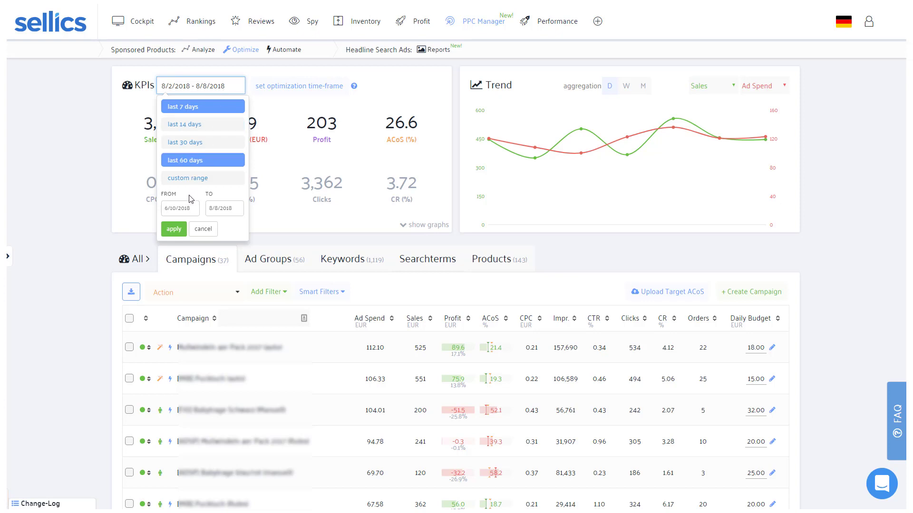
pyautogui.click(182, 208)
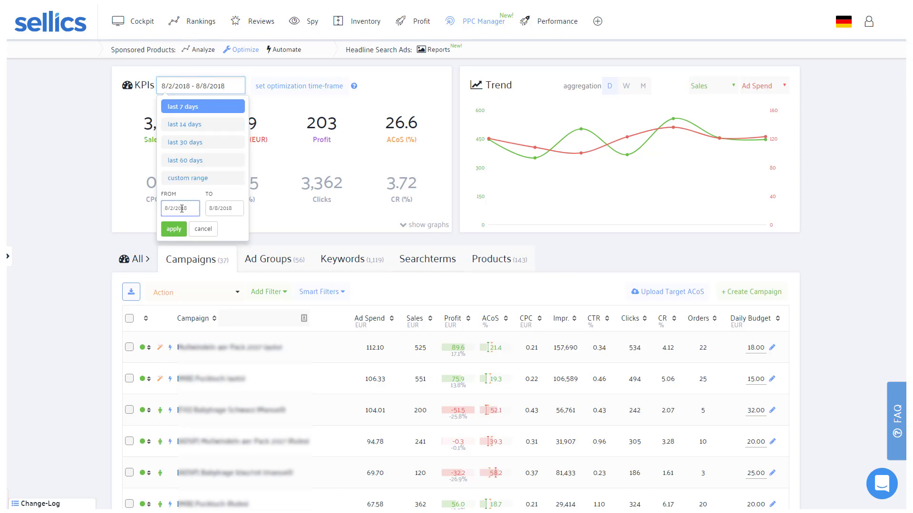
pyautogui.click(135, 199)
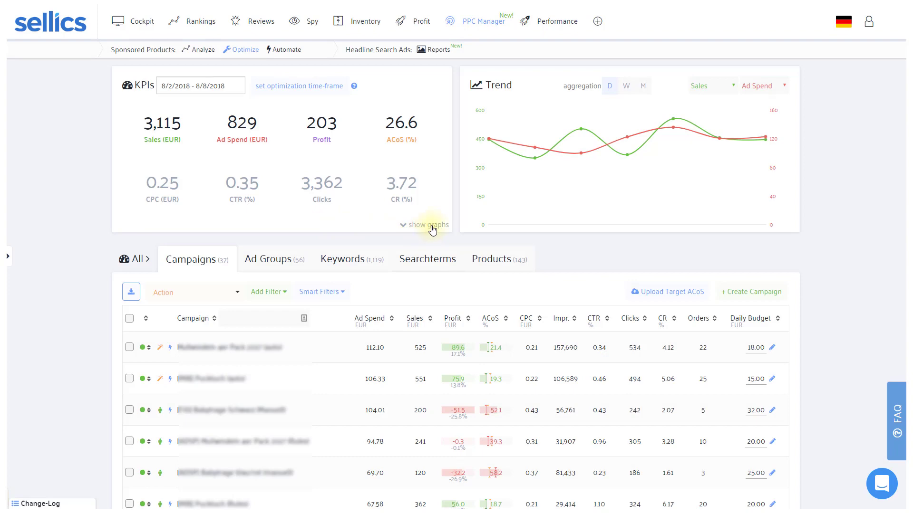
# Toggle the KPI graph tiles, then switch the Trend chart metric to Impressions, then Clicks
pyautogui.click(432, 225)
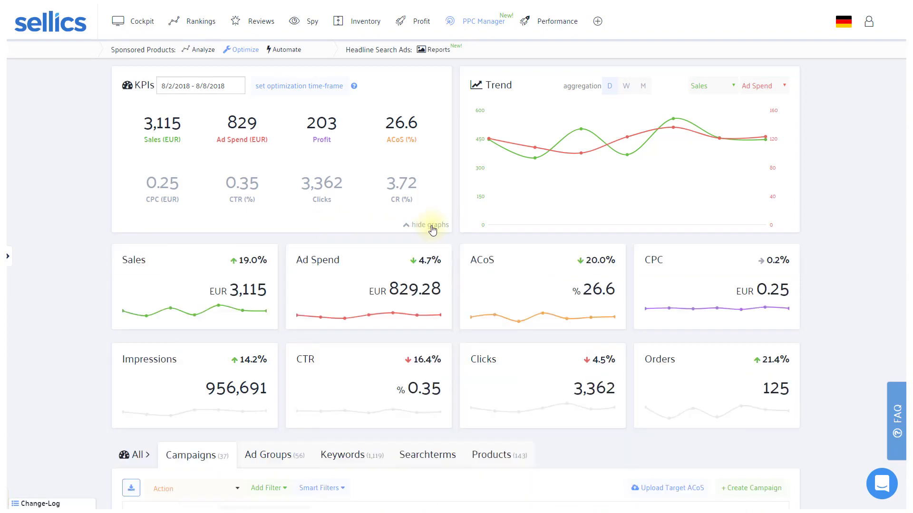
pyautogui.click(431, 226)
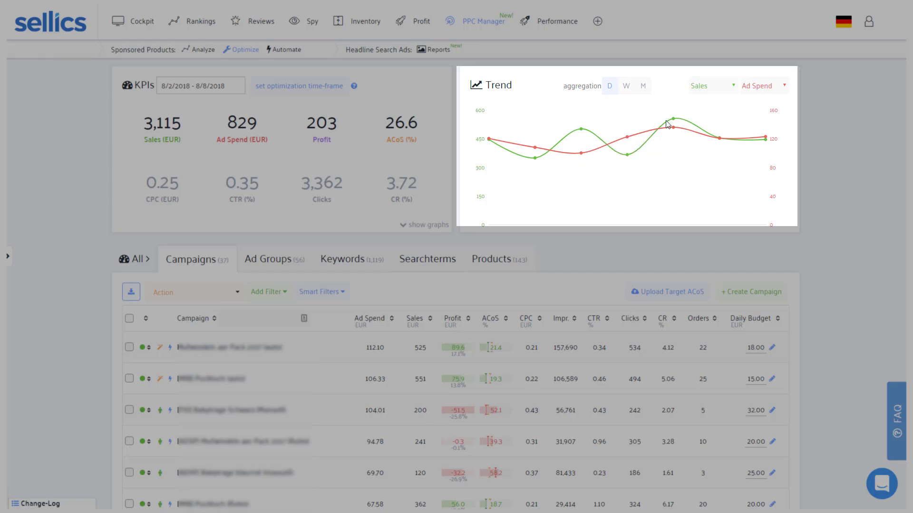
pyautogui.click(721, 91)
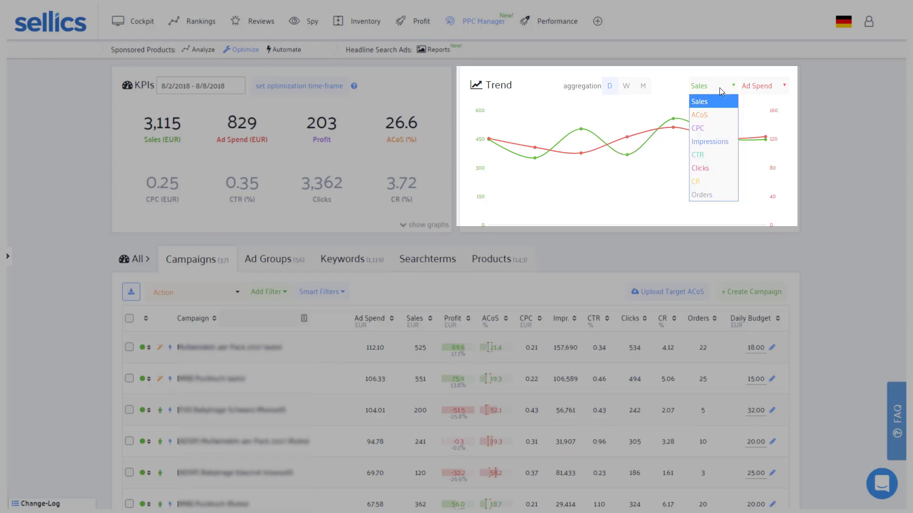
pyautogui.click(711, 141)
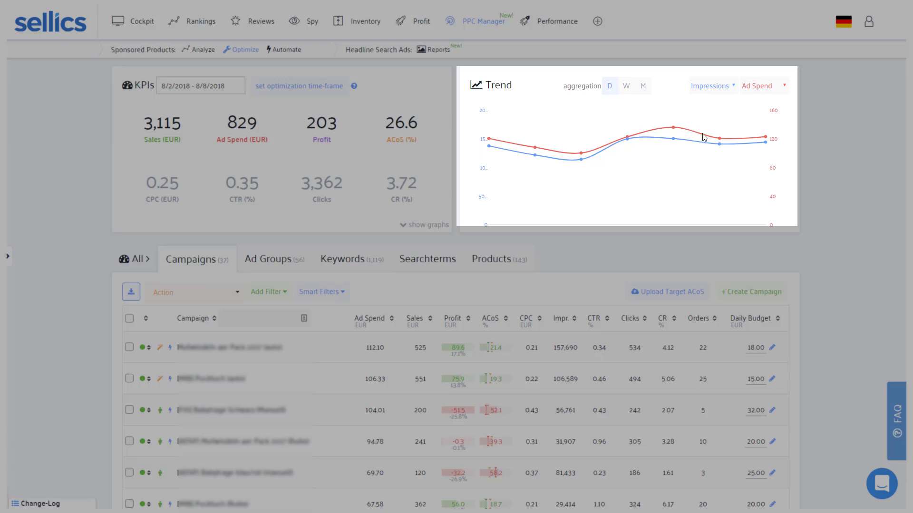
pyautogui.click(724, 89)
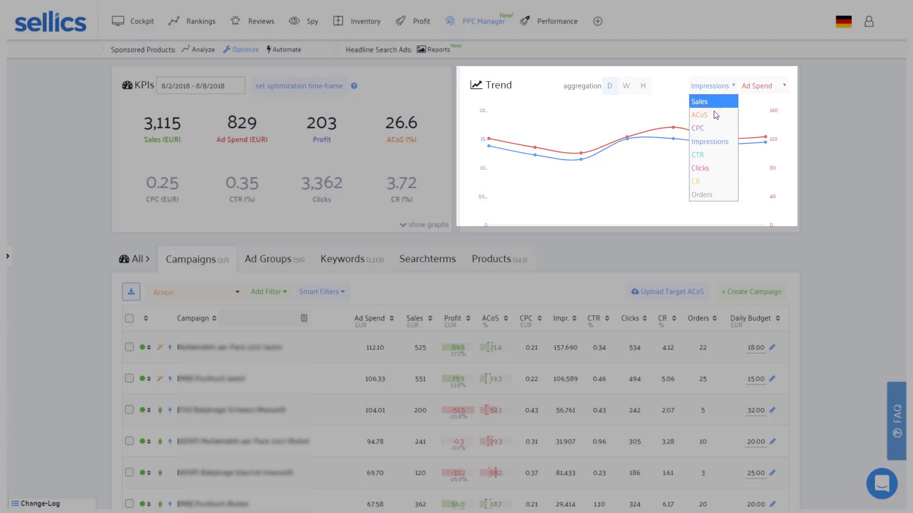
pyautogui.click(708, 166)
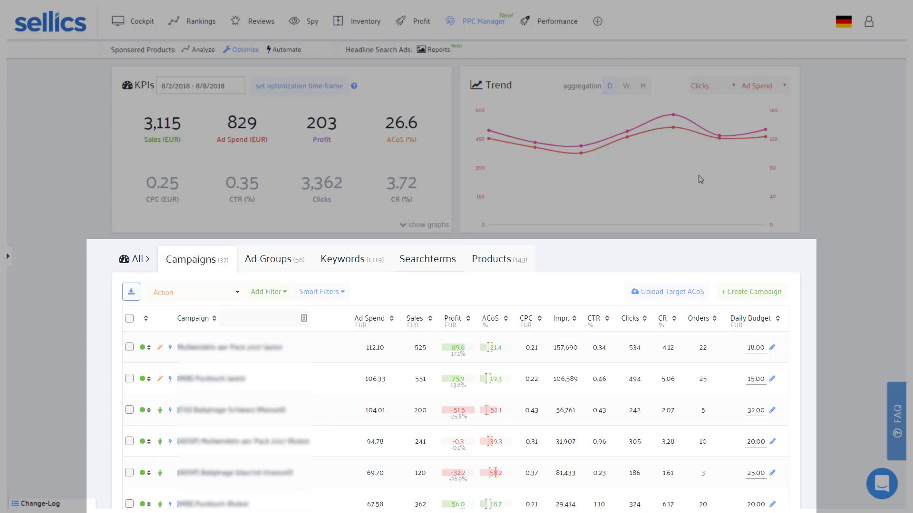
# Sort campaigns by status and set the 104.01 EUR campaign's status to Pause
pyautogui.click(146, 319)
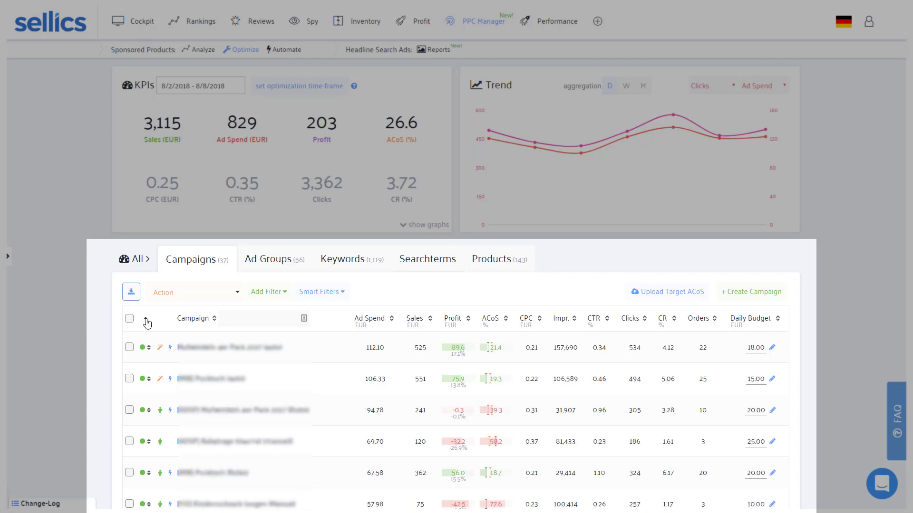
pyautogui.click(147, 322)
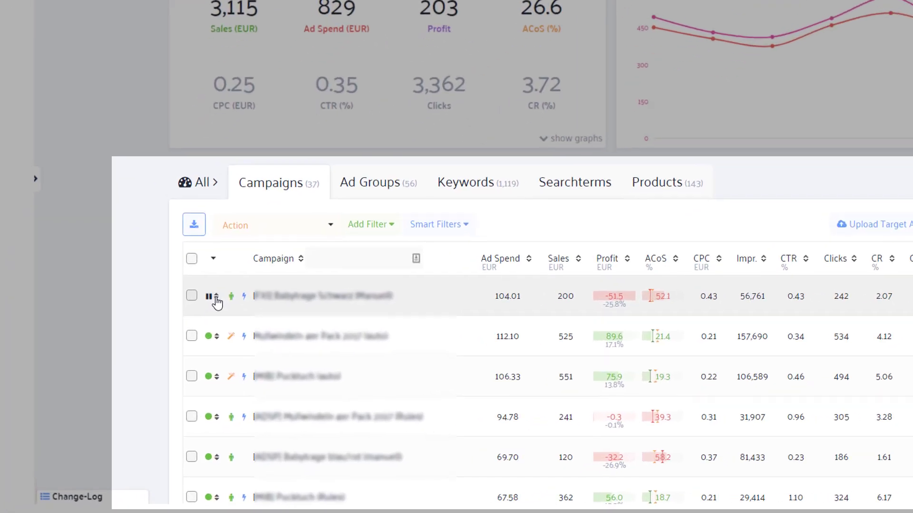
pyautogui.click(155, 343)
pyautogui.click(251, 288)
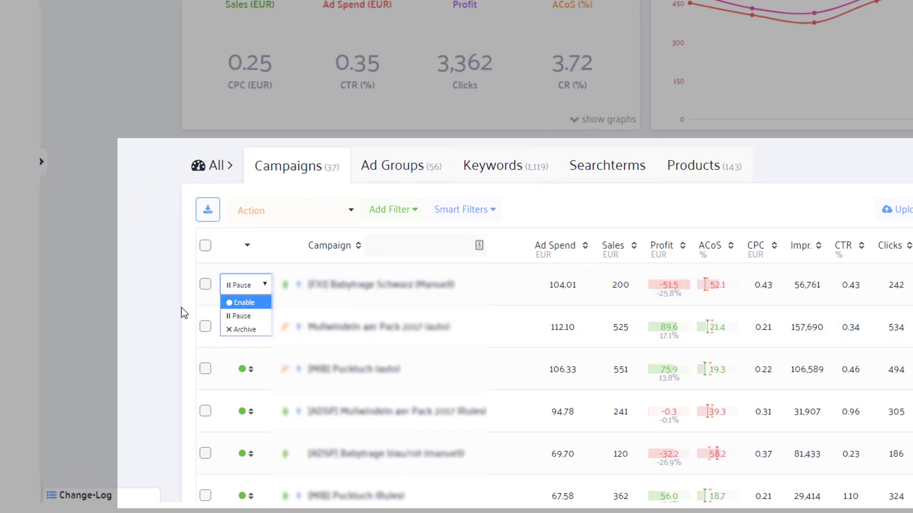
pyautogui.click(185, 312)
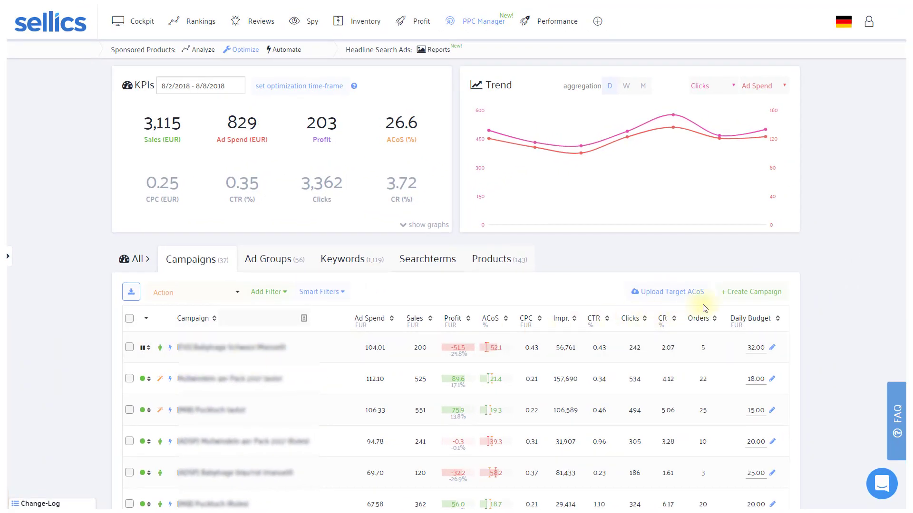
# Create campaign 'Dog House Manual' with budget 20, then sort campaigns by ACoS descending
pyautogui.click(750, 299)
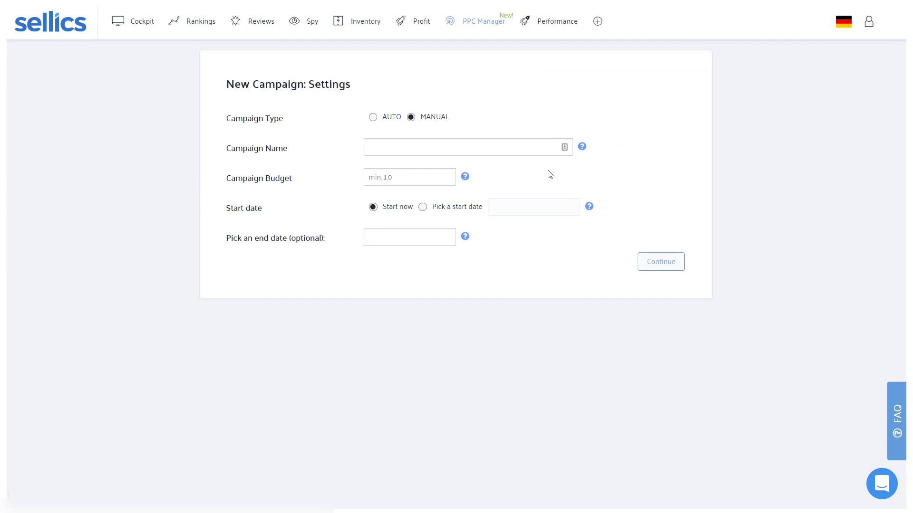
pyautogui.click(481, 149)
pyautogui.write('Dog House Manual')
pyautogui.click(405, 180)
pyautogui.write('20')
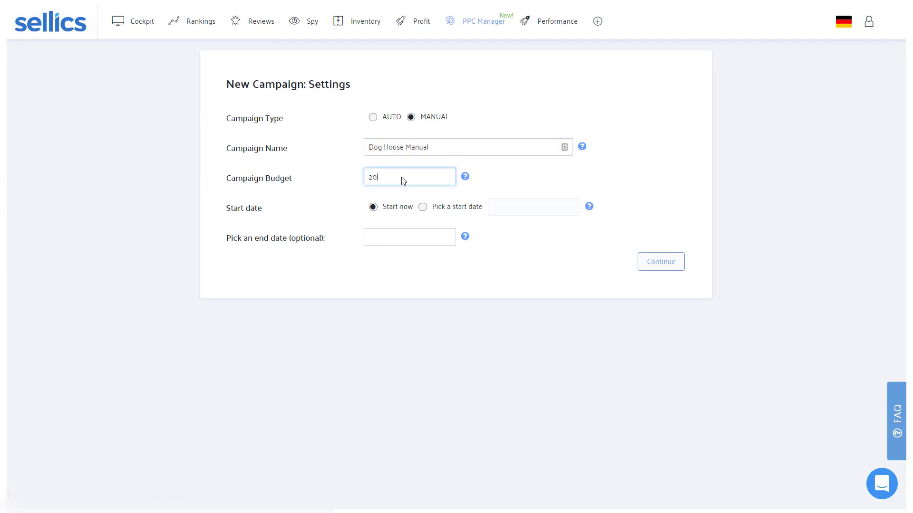
pyautogui.click(659, 264)
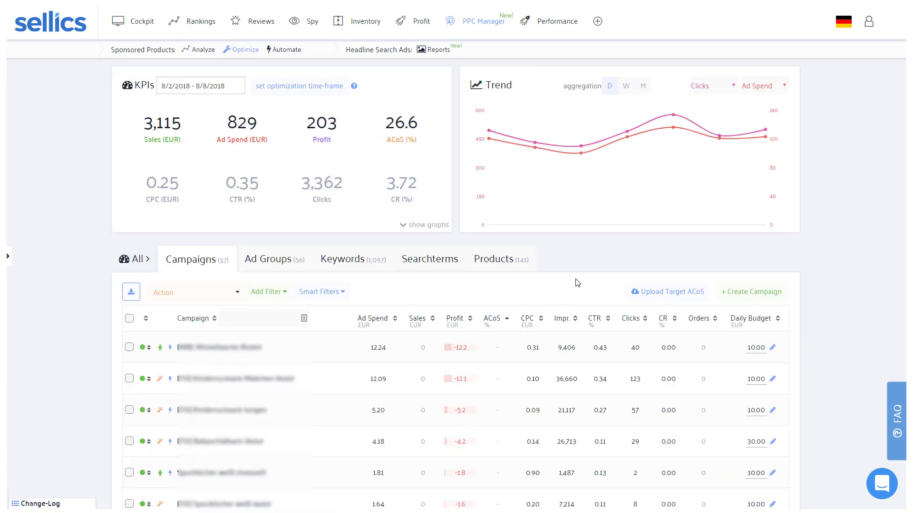
pyautogui.click(508, 319)
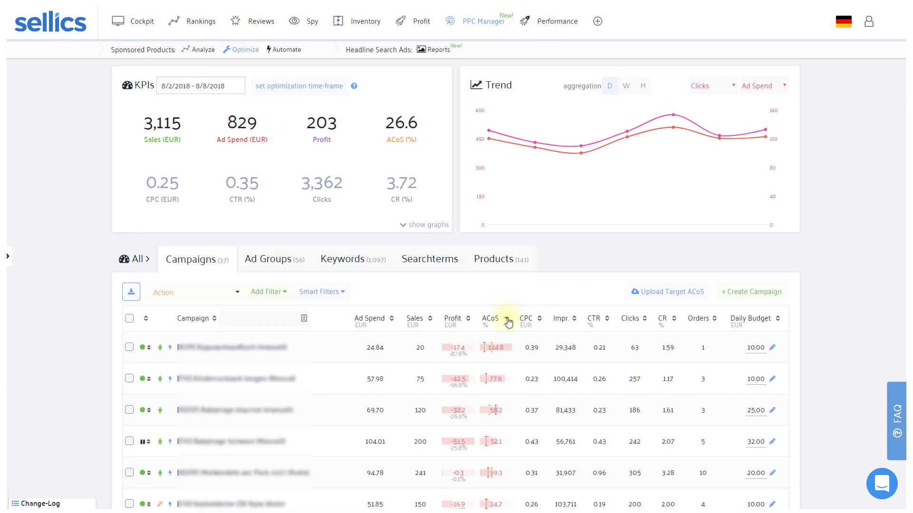
# Open the highest-ACoS campaign's ad group, check its Searchterms, return to Keywords, and open Add Filter
pyautogui.click(352, 347)
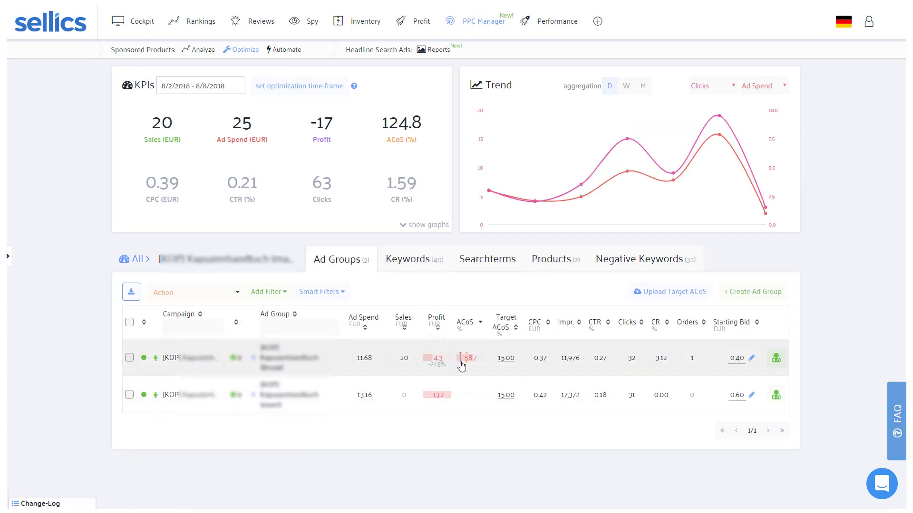
pyautogui.moveTo(464, 365)
pyautogui.click(349, 372)
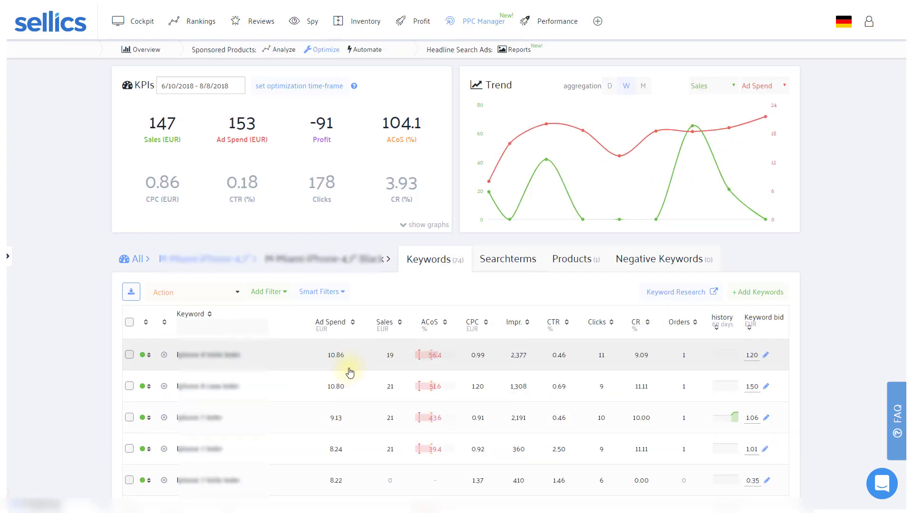
pyautogui.click(507, 265)
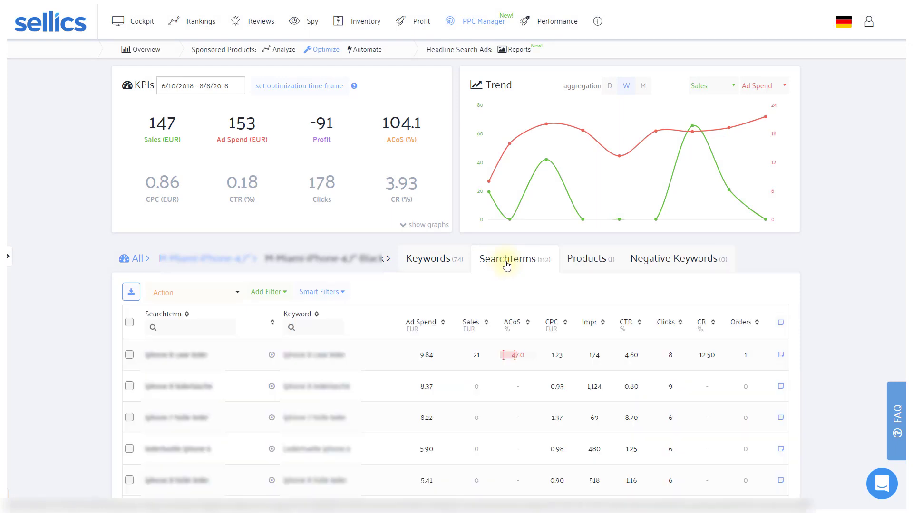
pyautogui.click(434, 263)
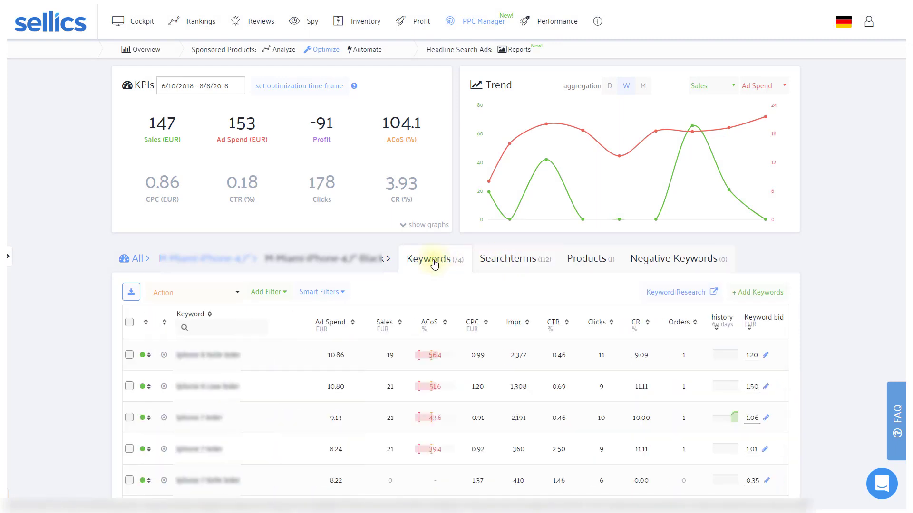
pyautogui.click(283, 295)
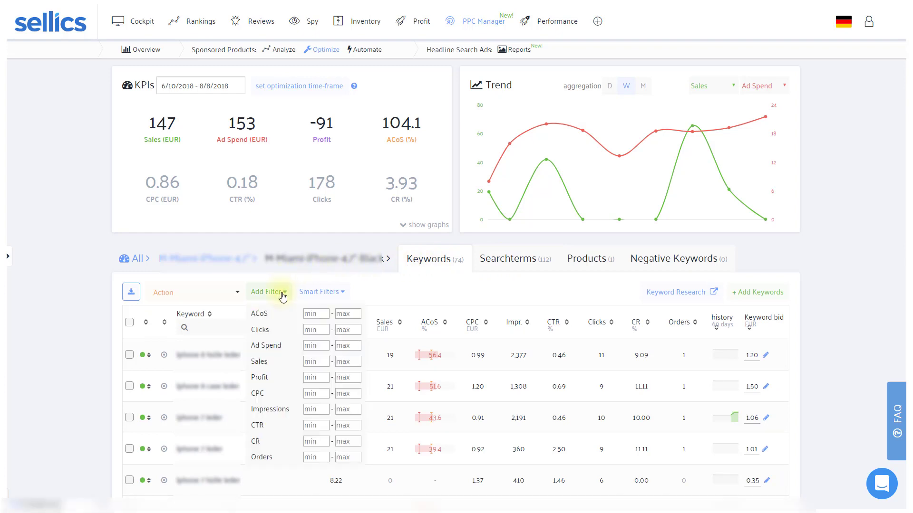
# Filter keywords to ACoS minimum 40 and Clicks minimum 5, then look at Smart Filters
pyautogui.click(315, 313)
pyautogui.write('40')
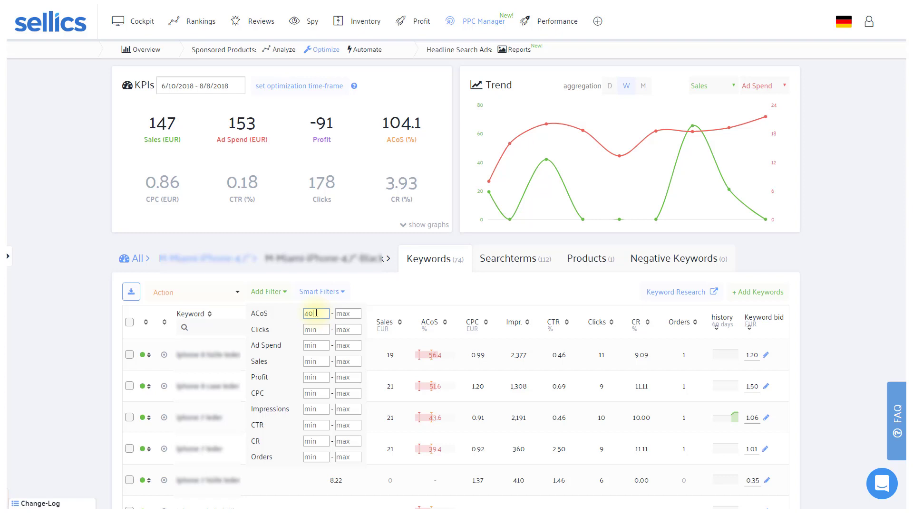
pyautogui.click(314, 329)
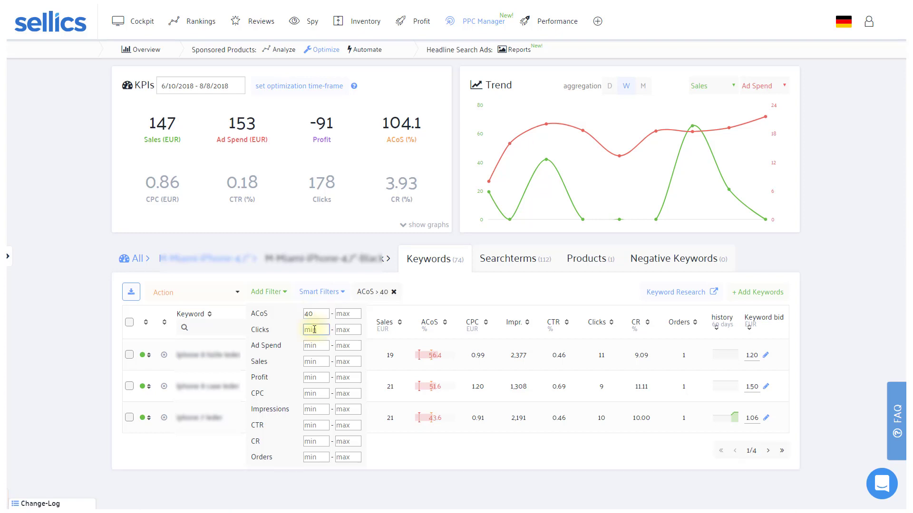
pyautogui.write('5')
pyautogui.click(378, 323)
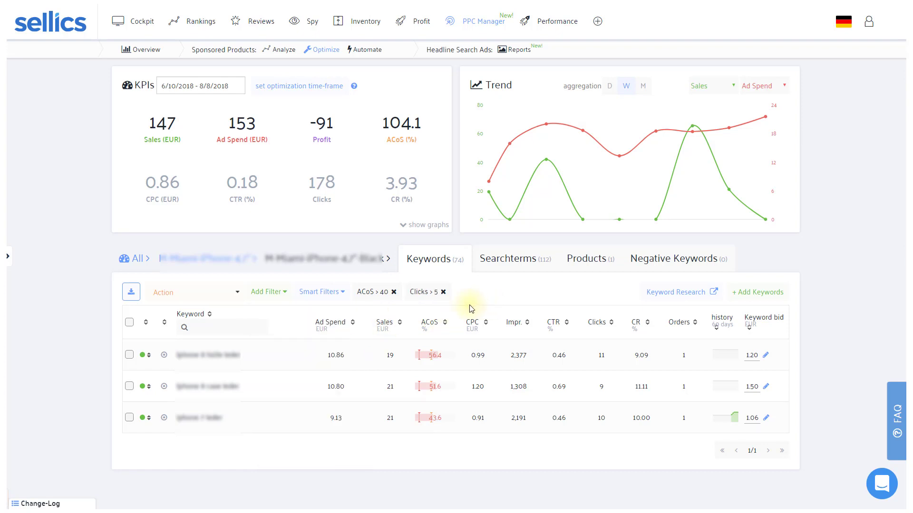
pyautogui.click(342, 293)
# Add all three filtered keywords to the blacklist as Negative Exact across all campaigns
pyautogui.click(129, 323)
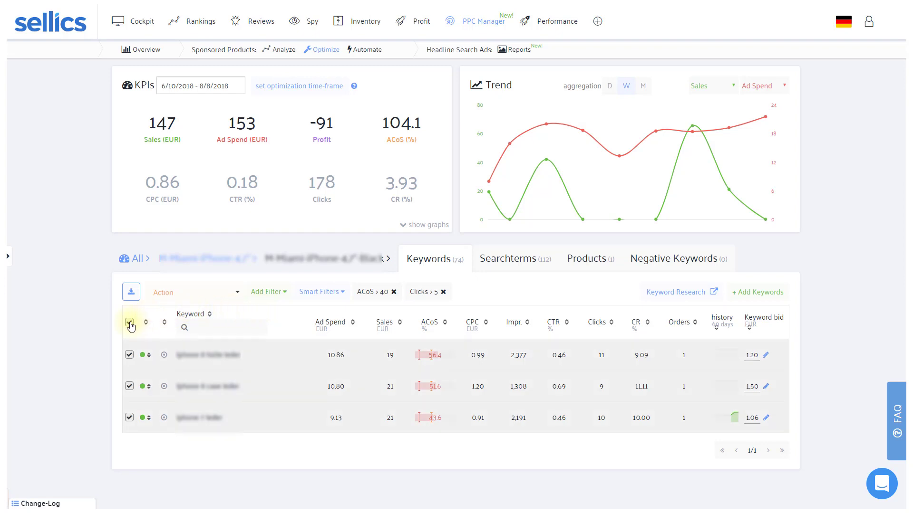
pyautogui.click(231, 299)
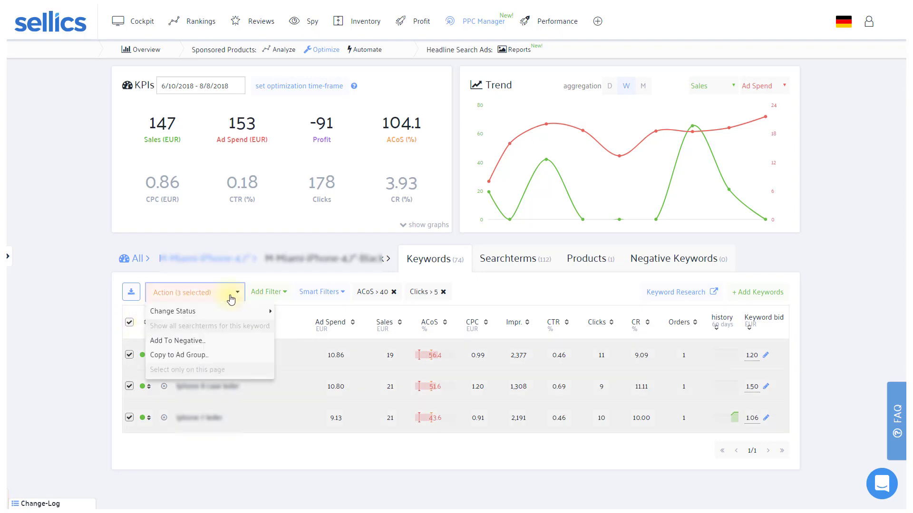
pyautogui.click(205, 342)
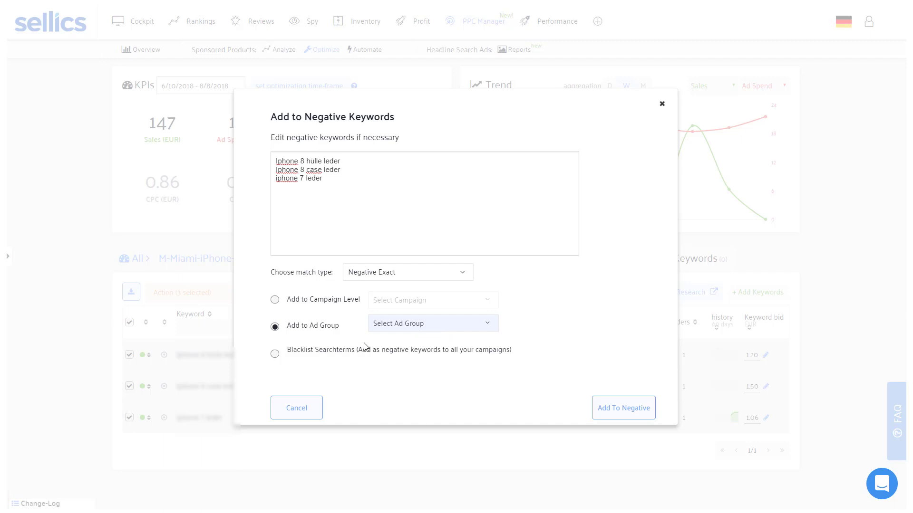
pyautogui.click(275, 354)
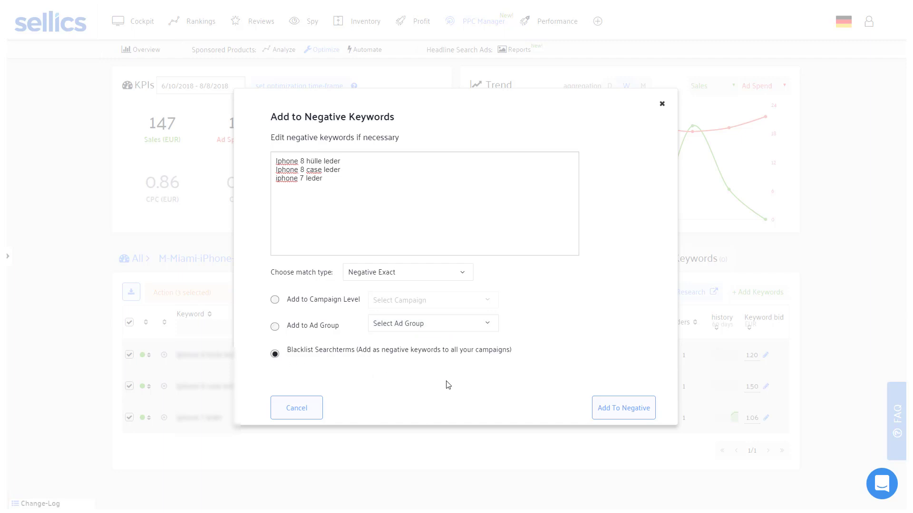
pyautogui.click(621, 412)
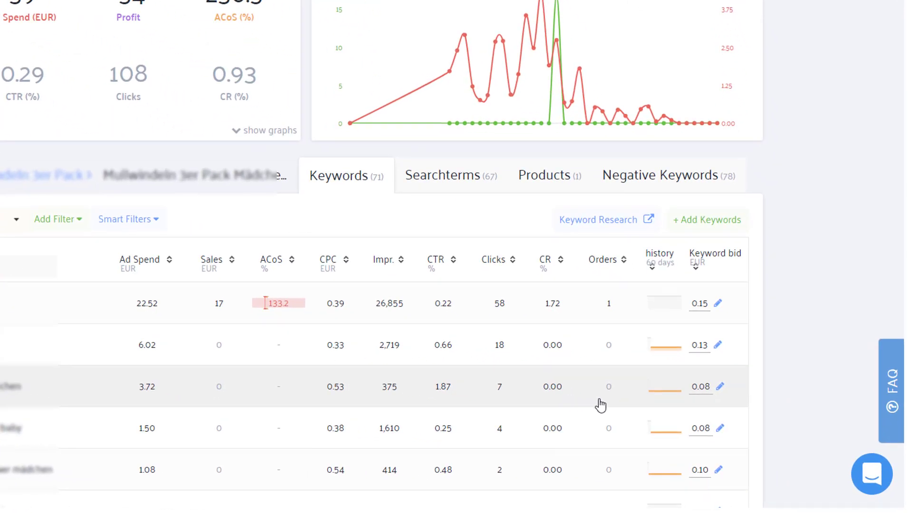
pyautogui.click(708, 386)
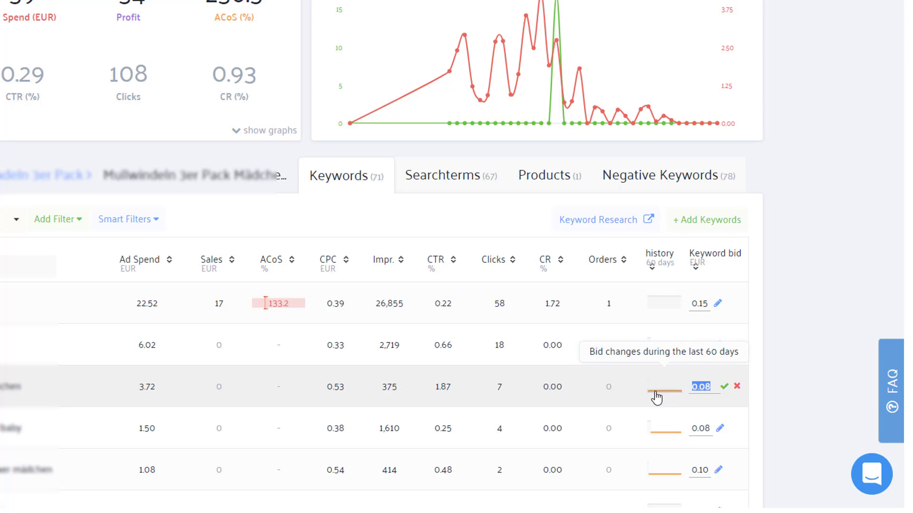
pyautogui.moveTo(656, 397)
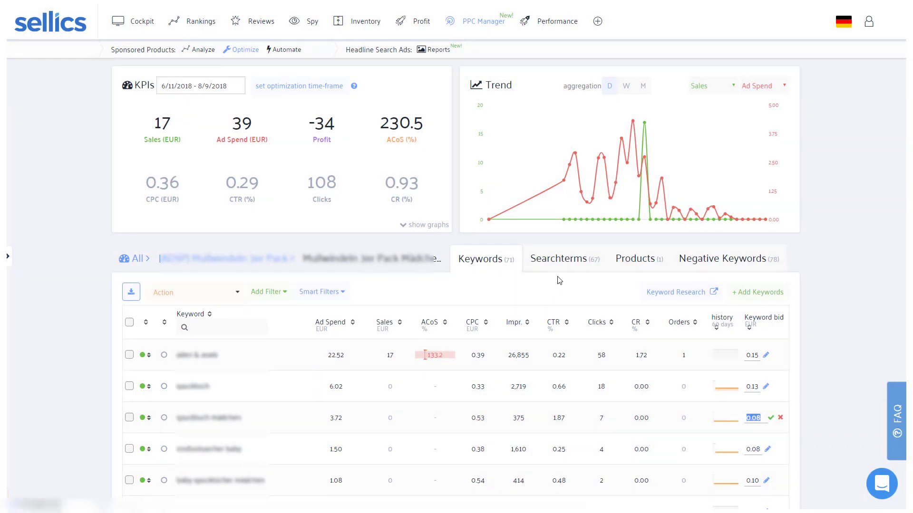
# View the ad group's search terms, inspect the red-X negated ones, then go back to All campaigns
pyautogui.click(561, 262)
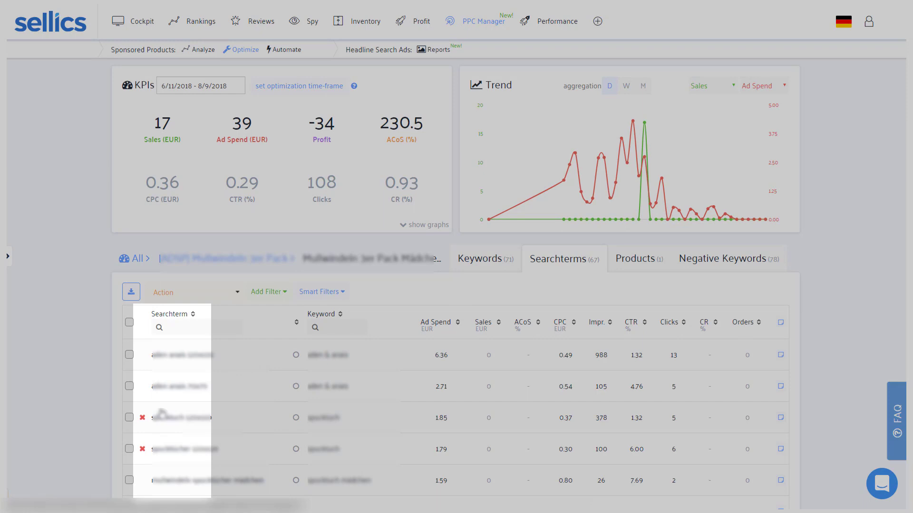
pyautogui.moveTo(141, 422)
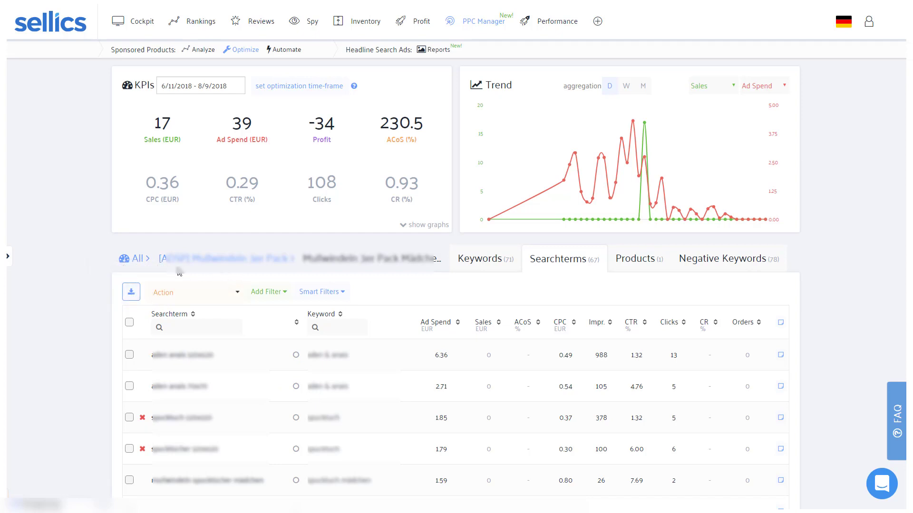
pyautogui.click(137, 260)
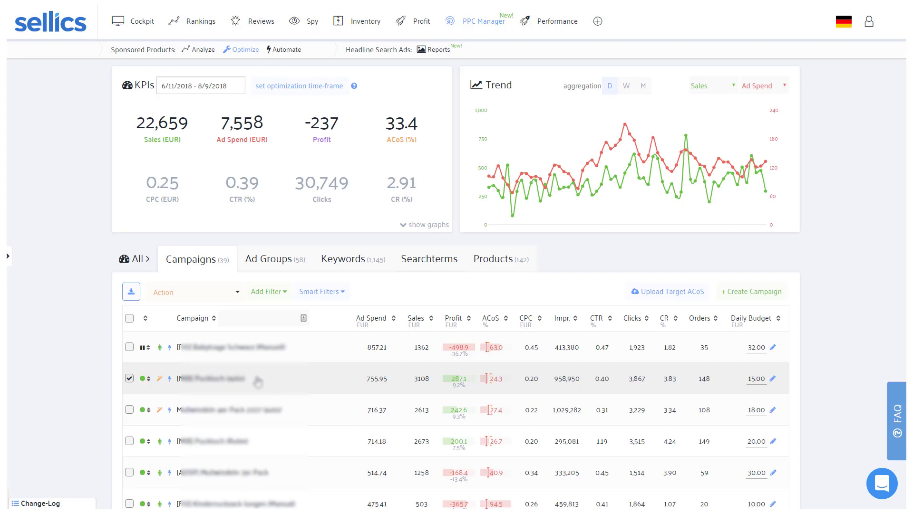
# Open the automatic campaign, review its Negative Keywords, then list its 1,011 search terms
pyautogui.click(257, 381)
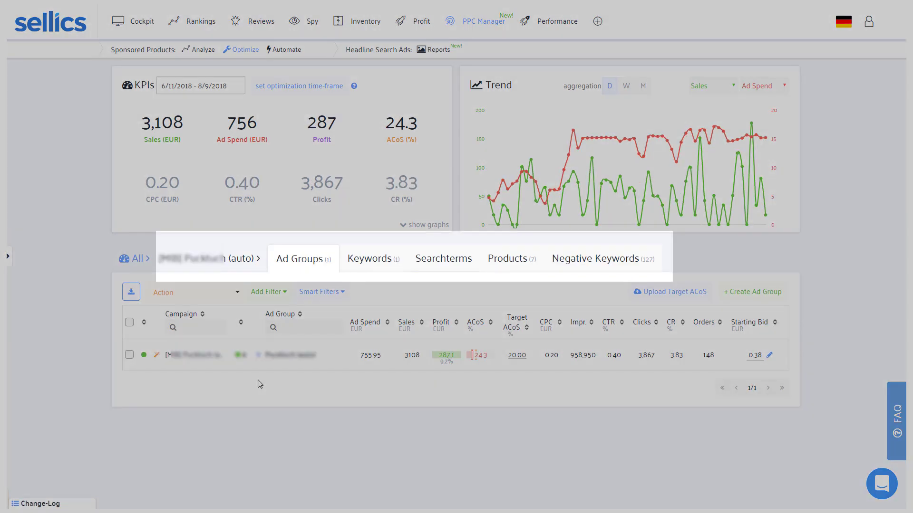
pyautogui.click(609, 263)
pyautogui.scroll(-1, 626, 261)
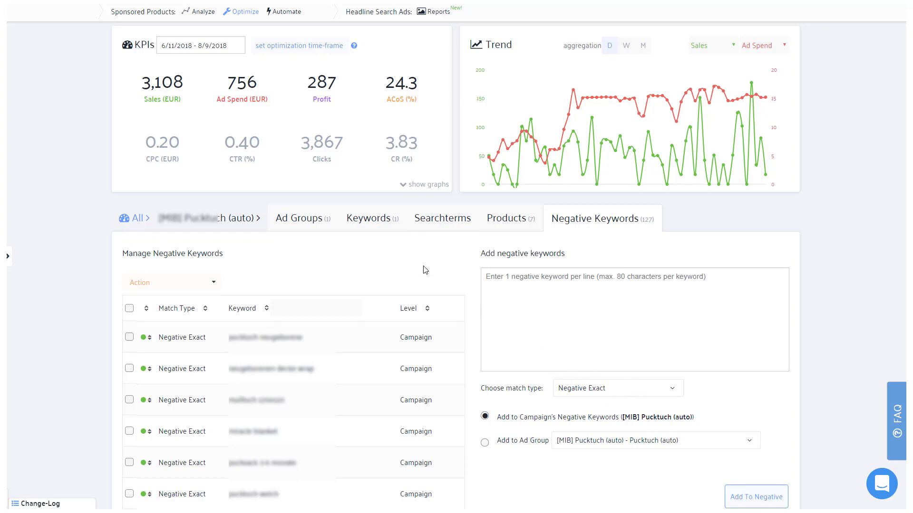
pyautogui.click(440, 220)
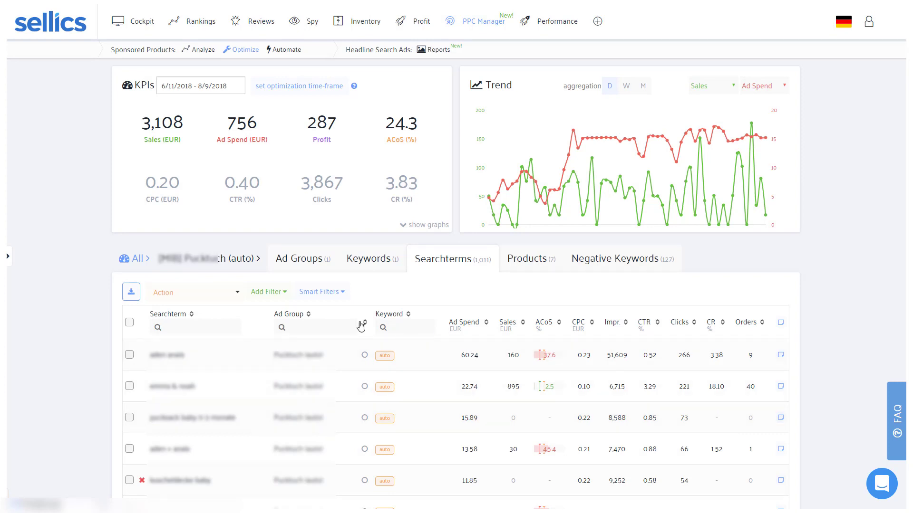
# Move all selected search terms to an ad group, also adding them as negatives
pyautogui.click(129, 324)
pyautogui.click(236, 295)
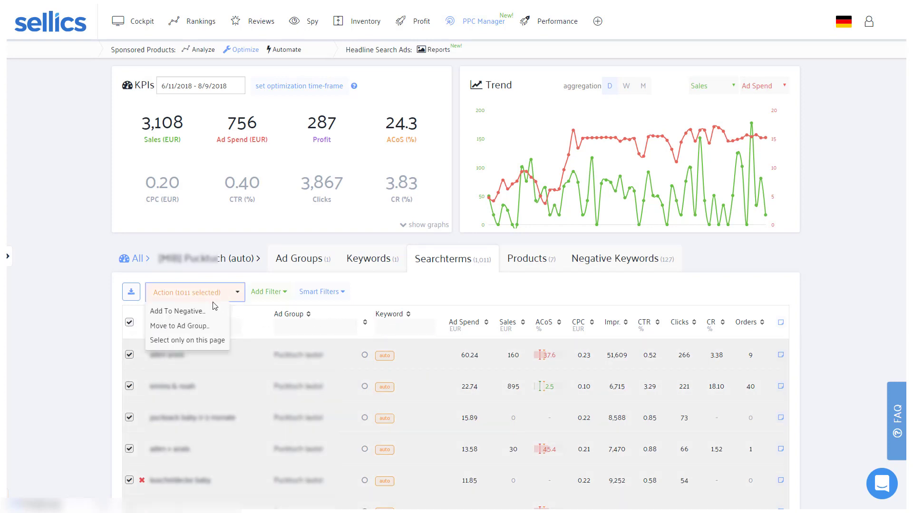
pyautogui.click(179, 326)
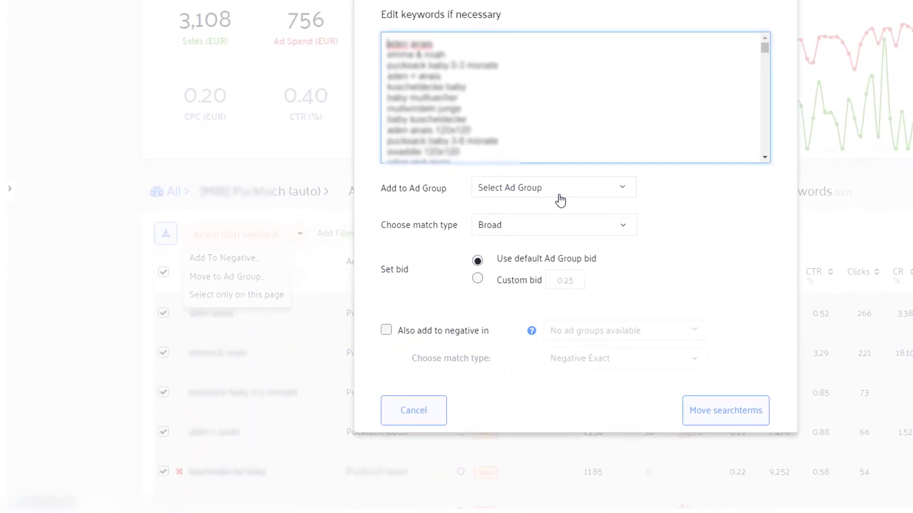
pyautogui.click(566, 196)
pyautogui.click(467, 236)
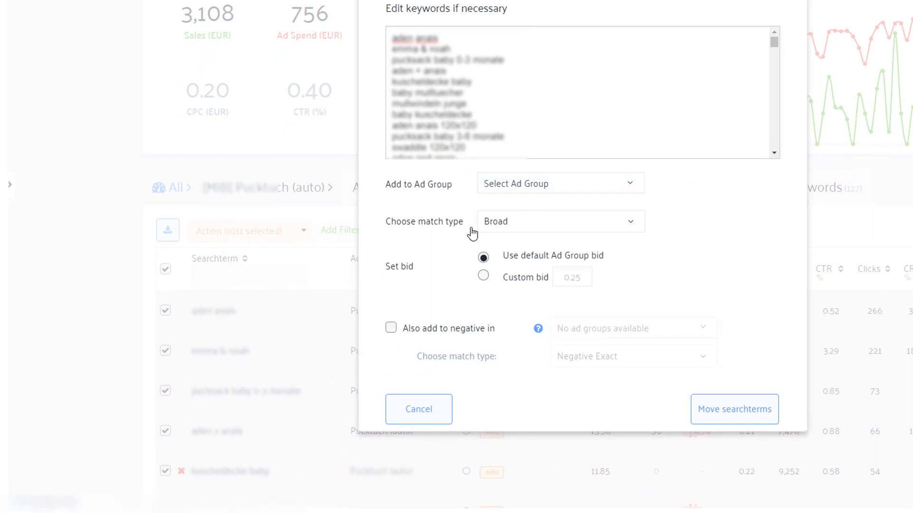
pyautogui.click(391, 329)
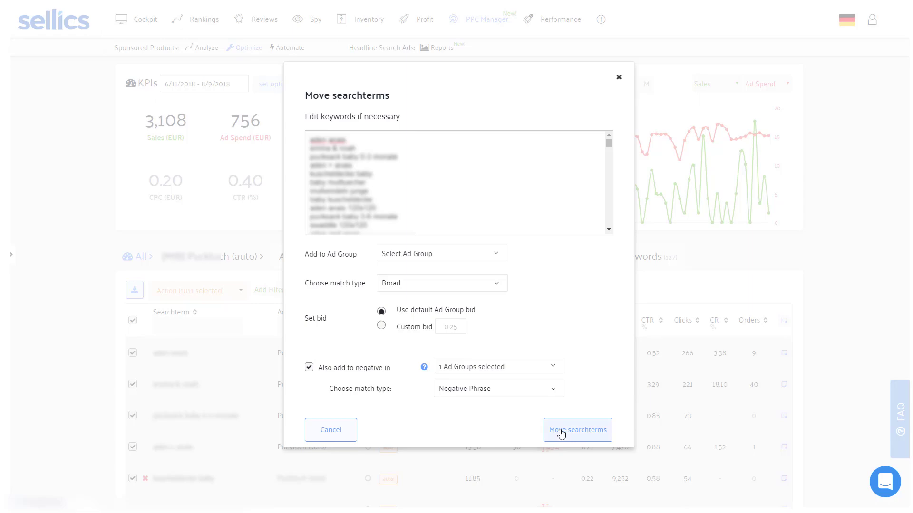
pyautogui.click(561, 431)
pyautogui.click(138, 260)
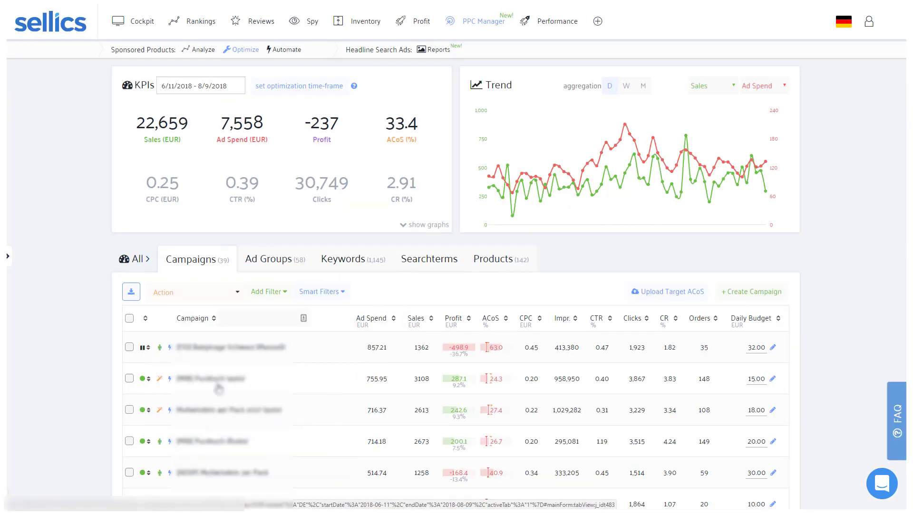
pyautogui.click(295, 449)
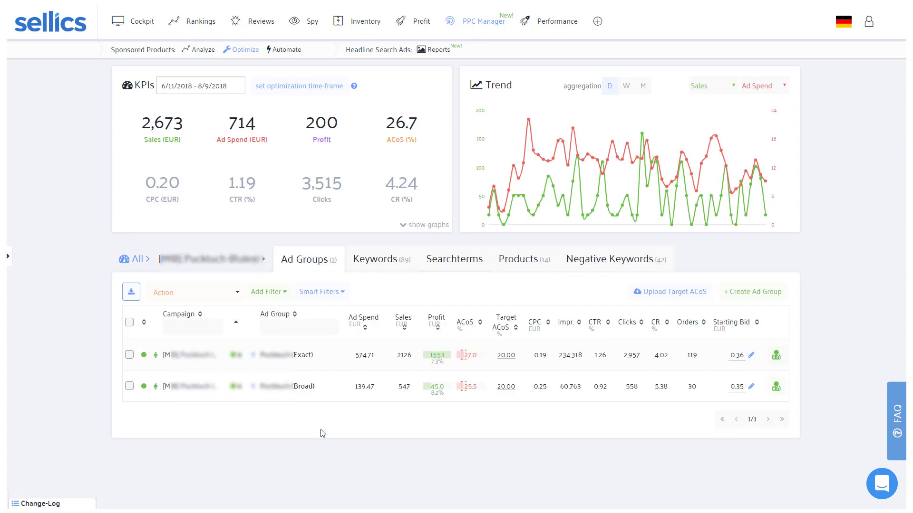
pyautogui.click(331, 392)
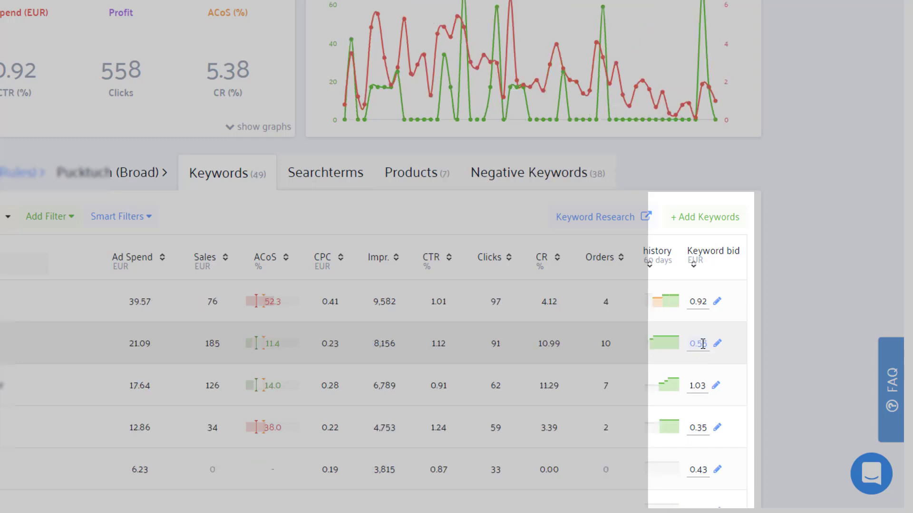
pyautogui.click(699, 344)
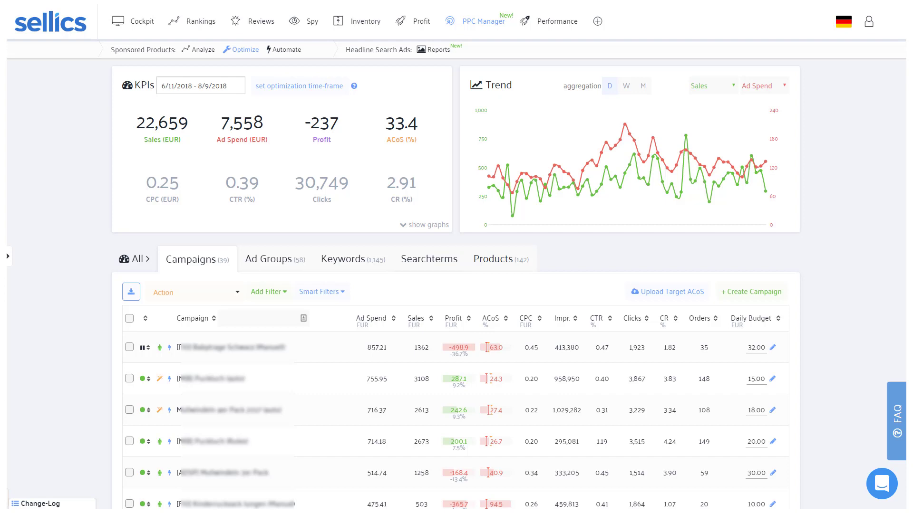
# Open the Broad ad group's Keywords tab, showing its 49 keywords with bids and 60-day history
pyautogui.click(759, 347)
pyautogui.click(336, 353)
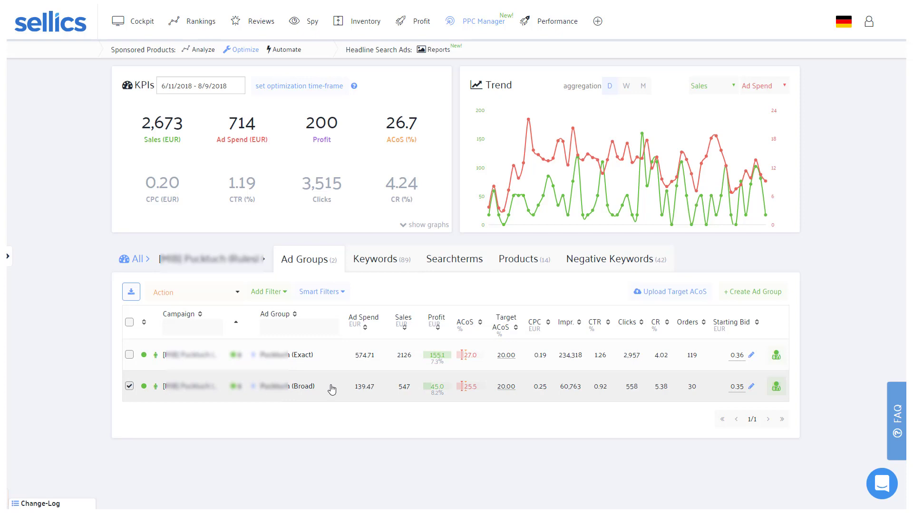
pyautogui.click(332, 388)
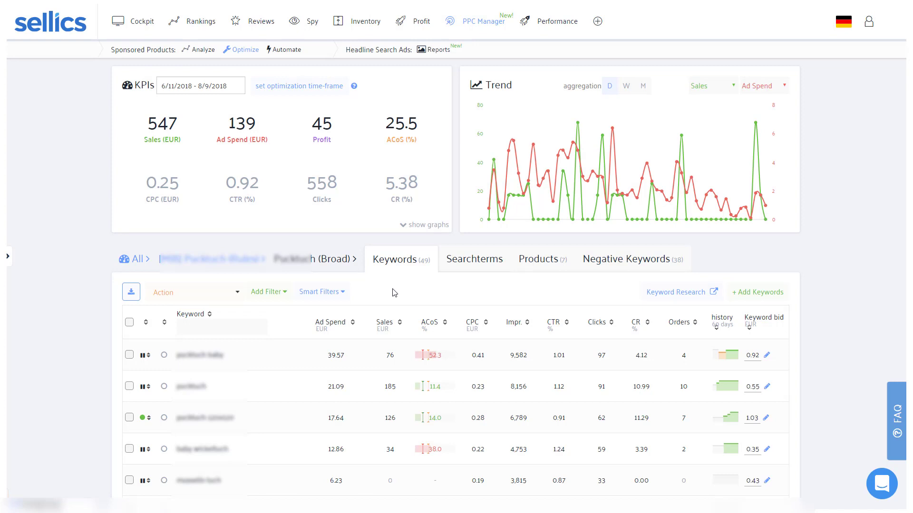
# List all 58 ad groups with their Target ACoS and check one ad group's optimization suggestions
pyautogui.click(133, 260)
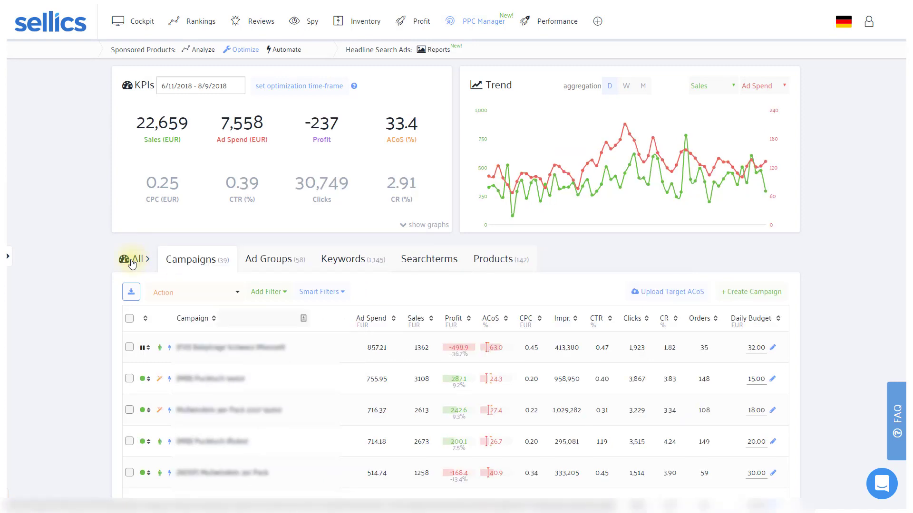
pyautogui.click(267, 263)
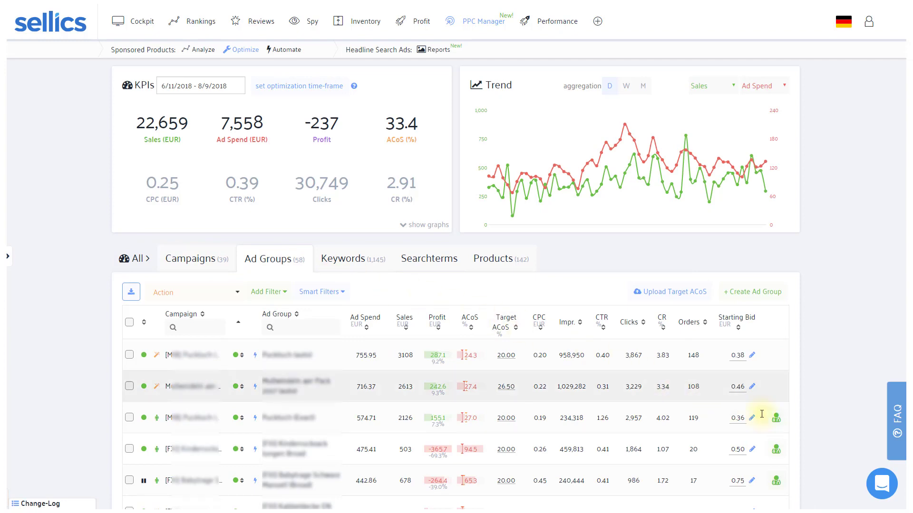
pyautogui.click(776, 419)
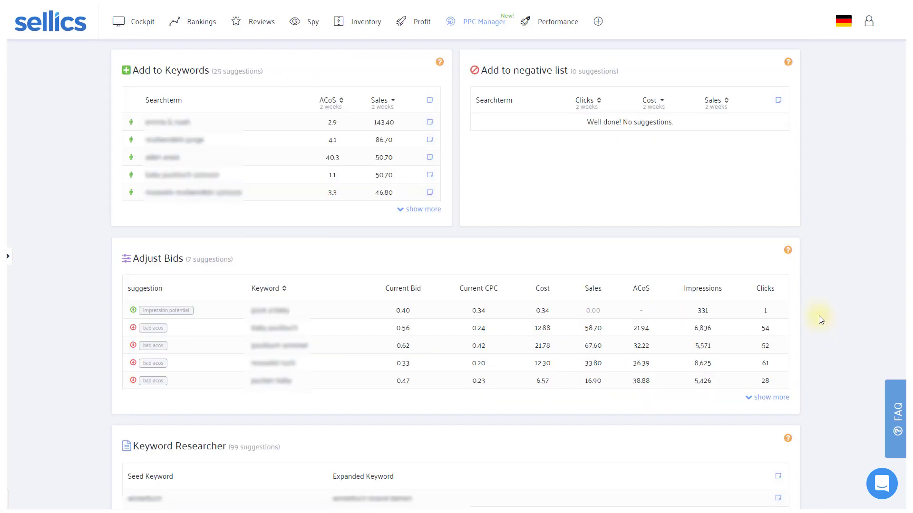
pyautogui.moveTo(788, 252)
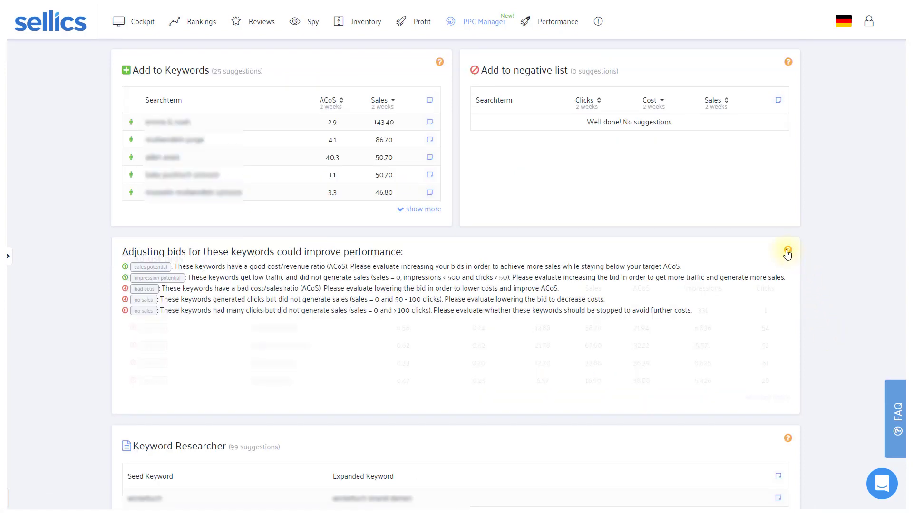
pyautogui.moveTo(788, 439)
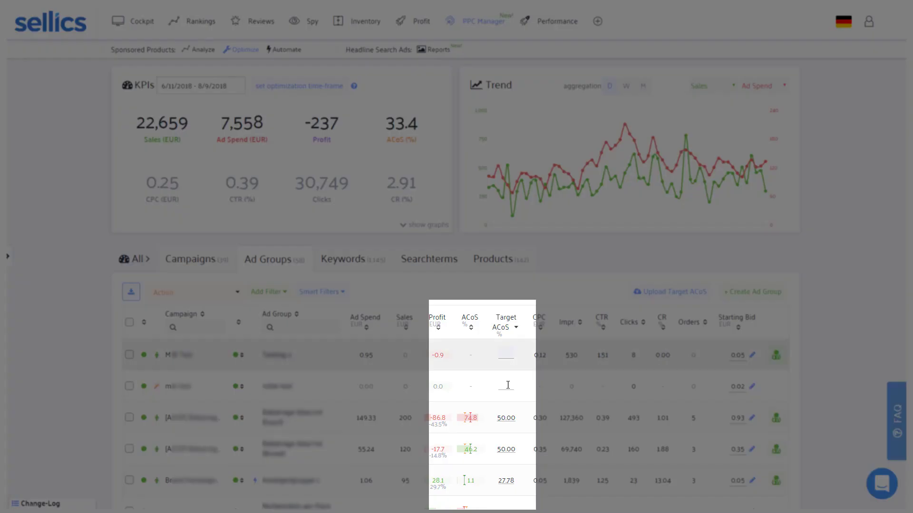
# Edit the third ad group's Target ACoS field, currently 50.00
pyautogui.click(505, 420)
pyautogui.moveTo(476, 423)
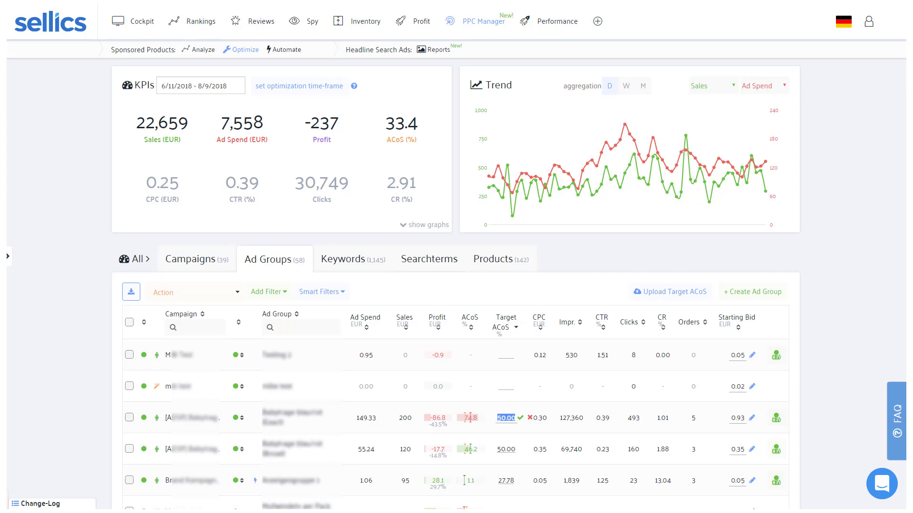
# Review the automation rule sets, including the Target + 2.5% ACoS rule, leaving settings and support chat unchanged
pyautogui.click(285, 52)
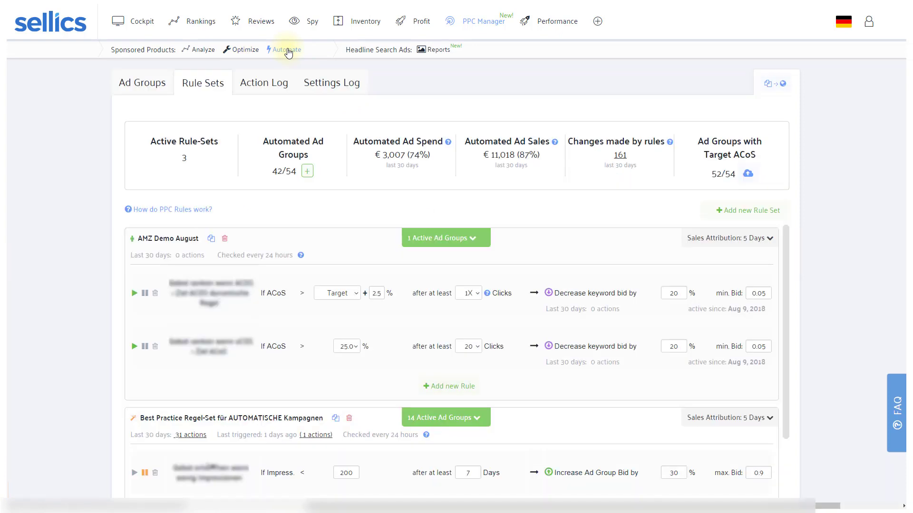
pyautogui.click(356, 294)
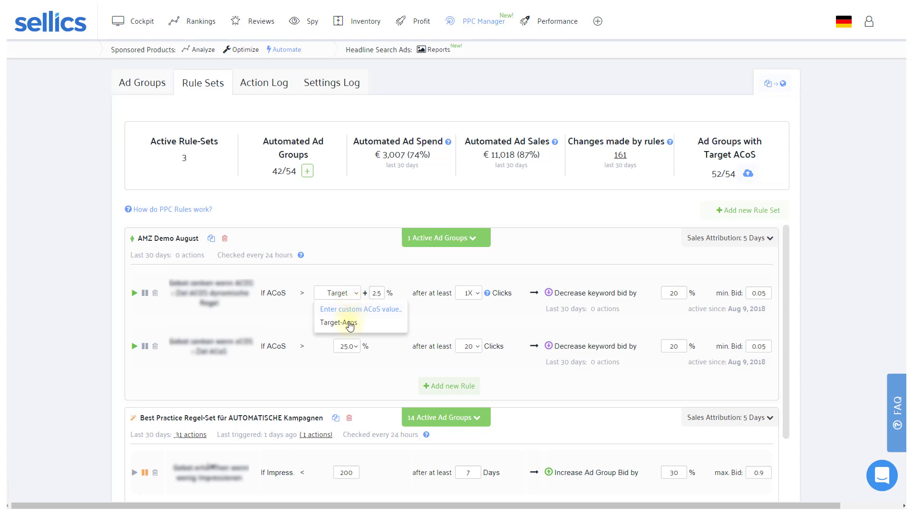
pyautogui.click(356, 284)
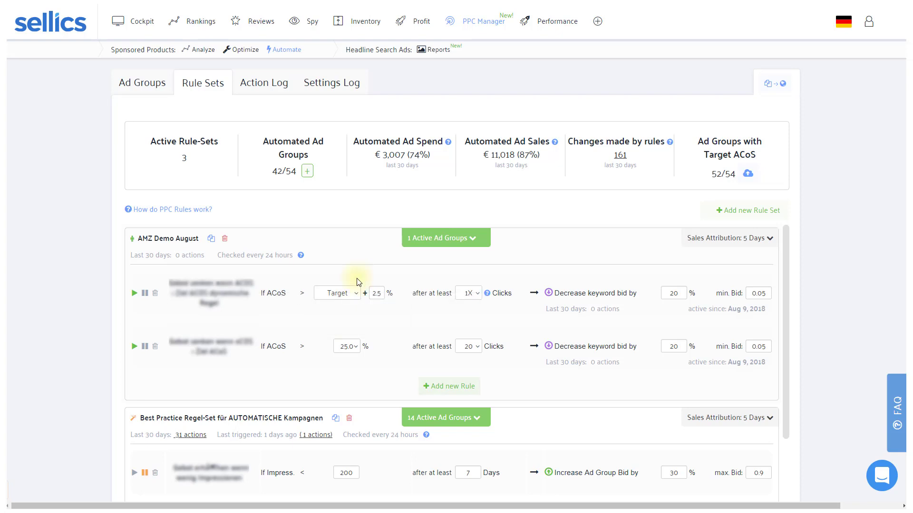
pyautogui.click(883, 475)
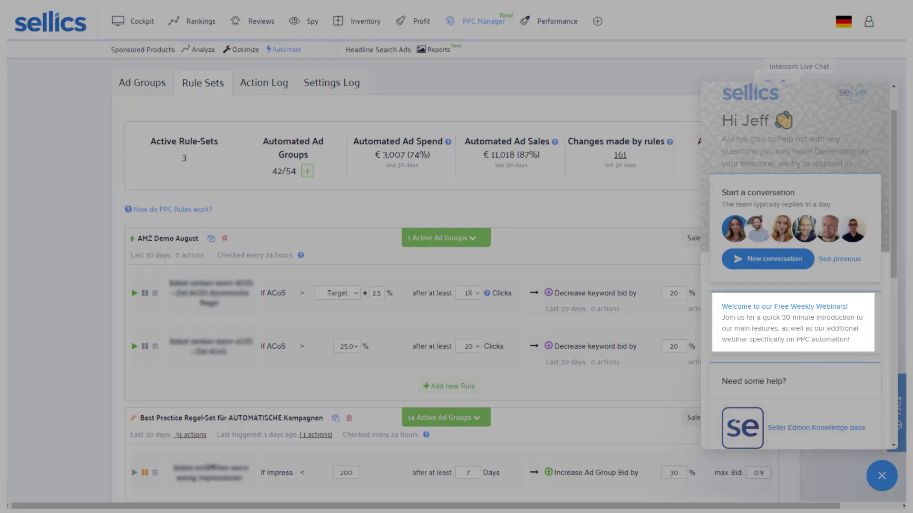
pyautogui.click(881, 475)
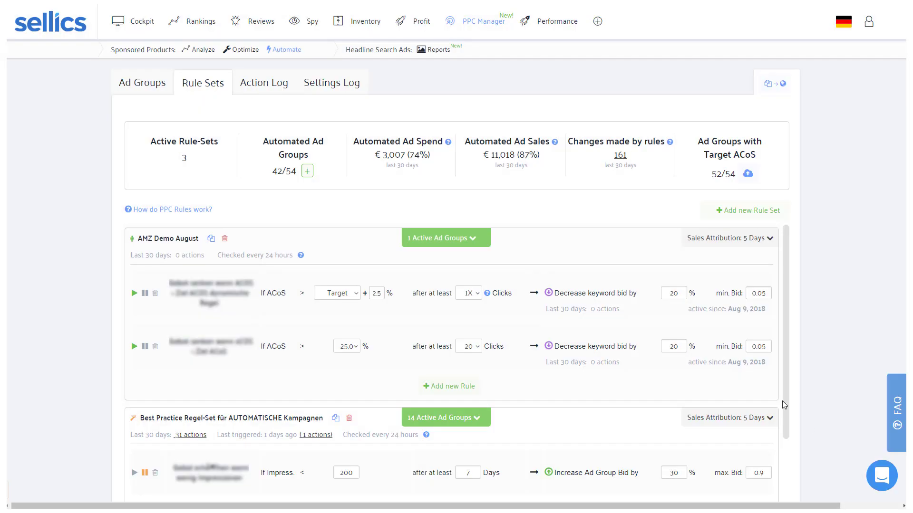
# Open the Analyze view showing the Sales-versus-ACoS trend and daily bid-change markers
pyautogui.click(202, 50)
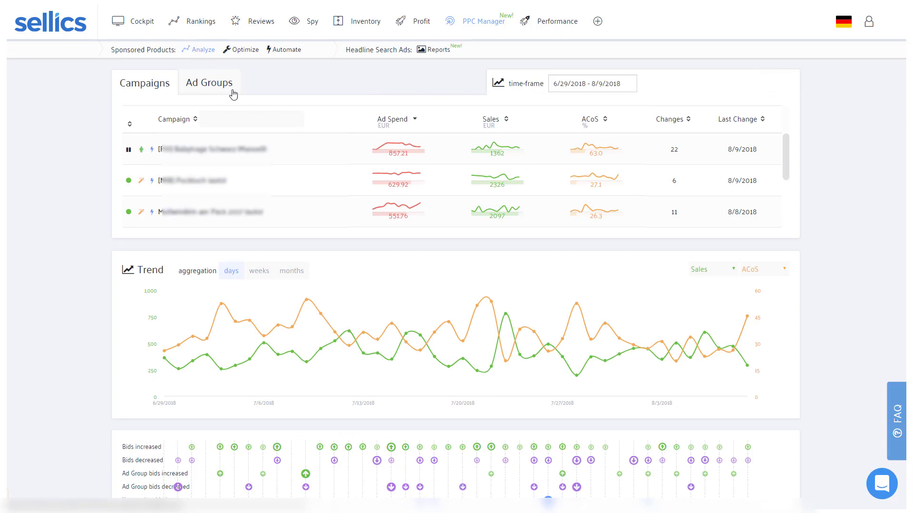
pyautogui.moveTo(478, 452)
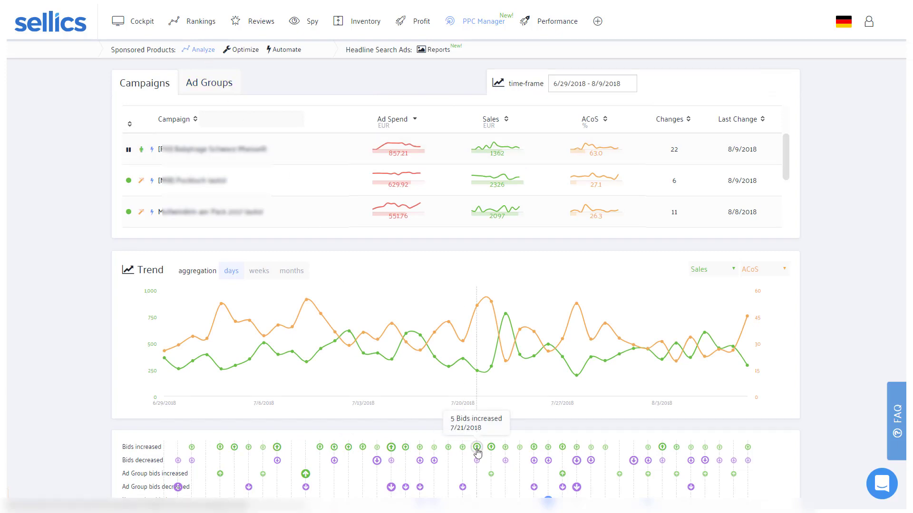